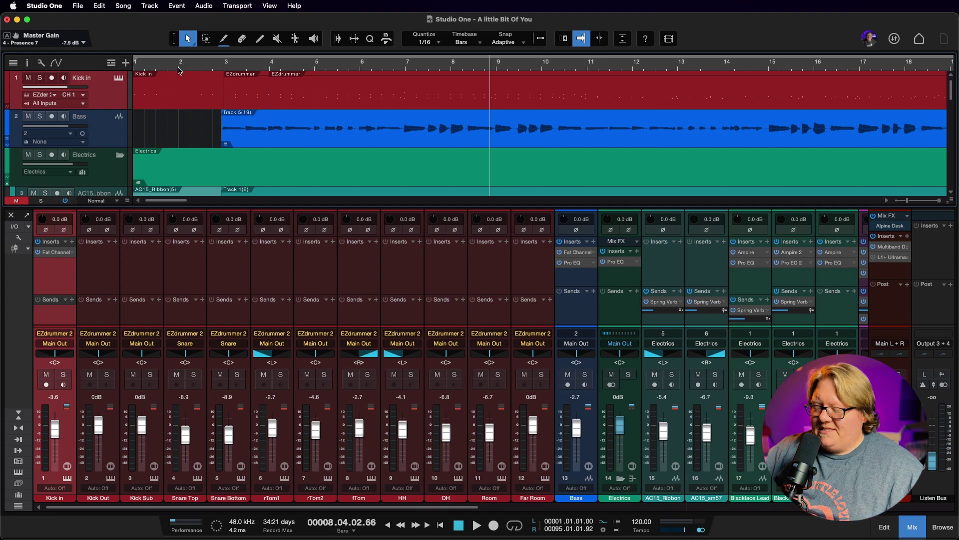
Solo the Kick in drum track and listen to the drums alone from just before bar 3
click(225, 67)
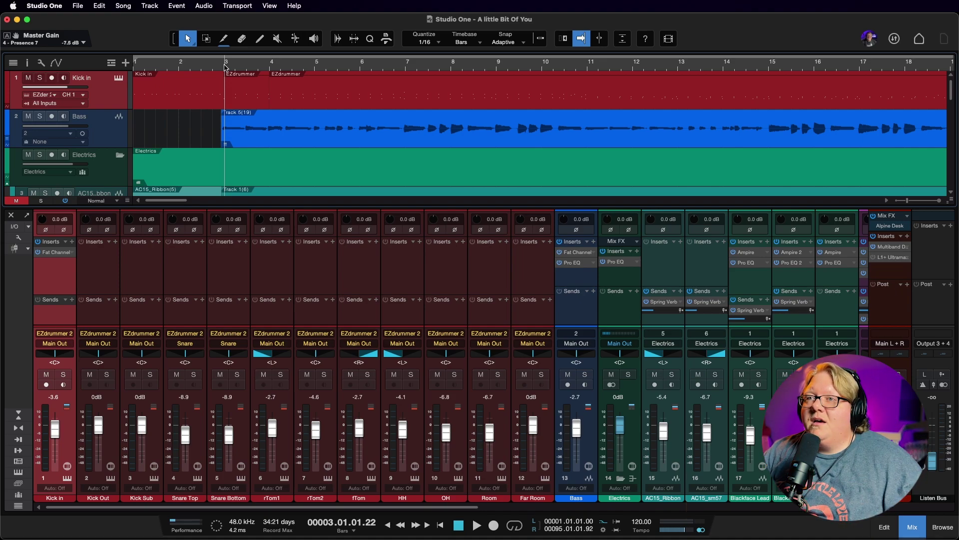
click(223, 66)
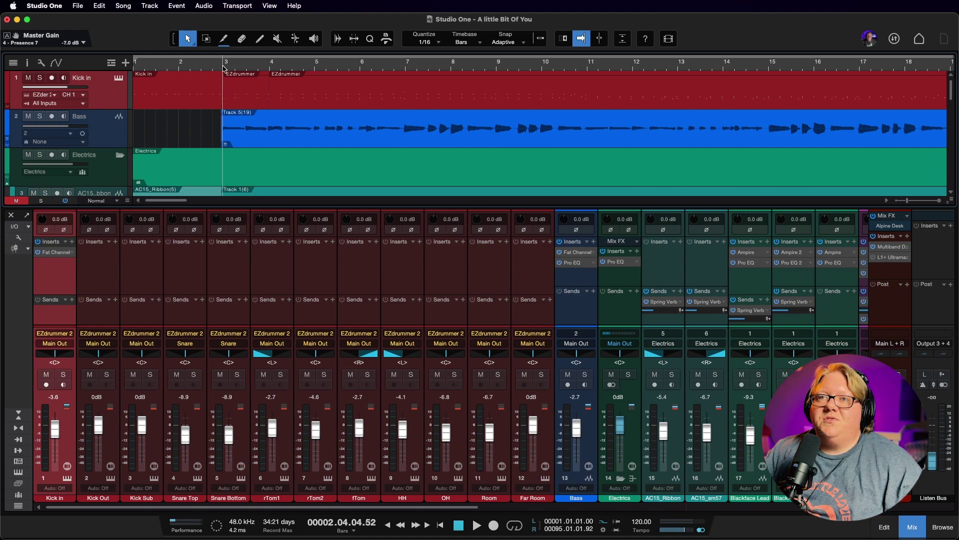
click(40, 78)
key(space)
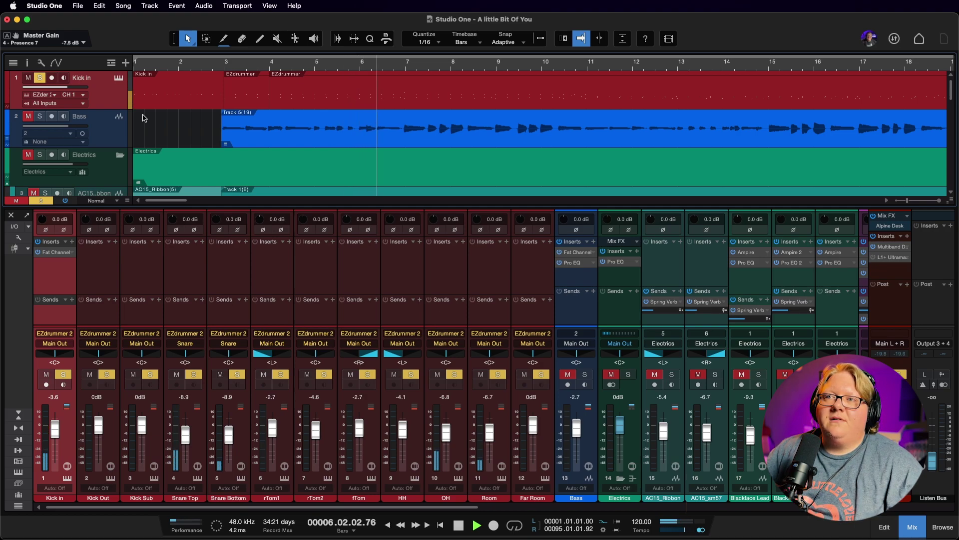
key(space)
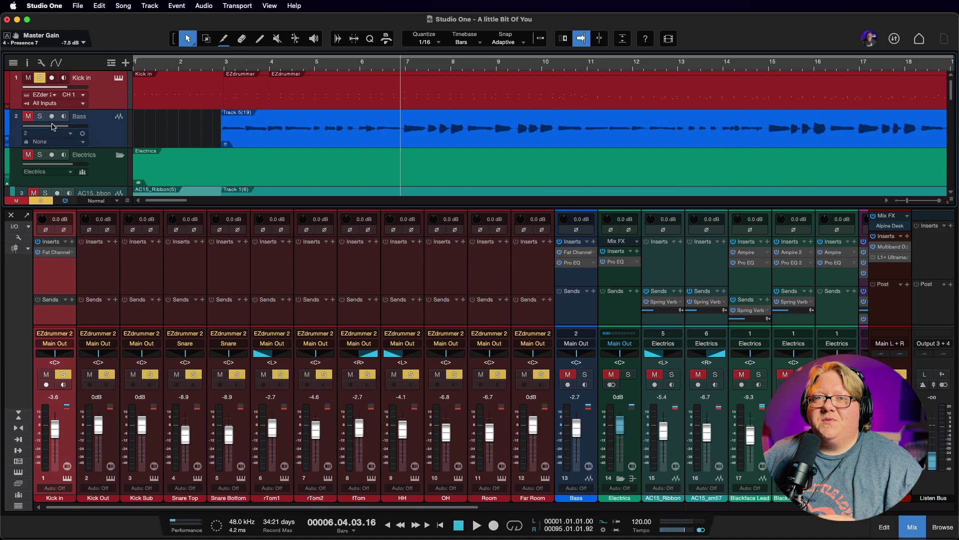
Solo the Bass track as well and listen to it with the drums from shortly before bar 3
click(41, 118)
click(223, 67)
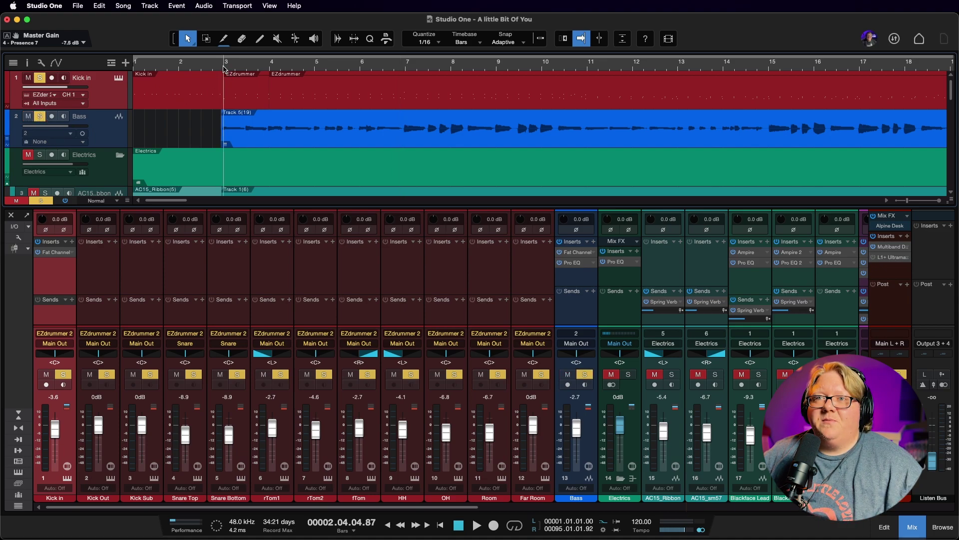
click(216, 68)
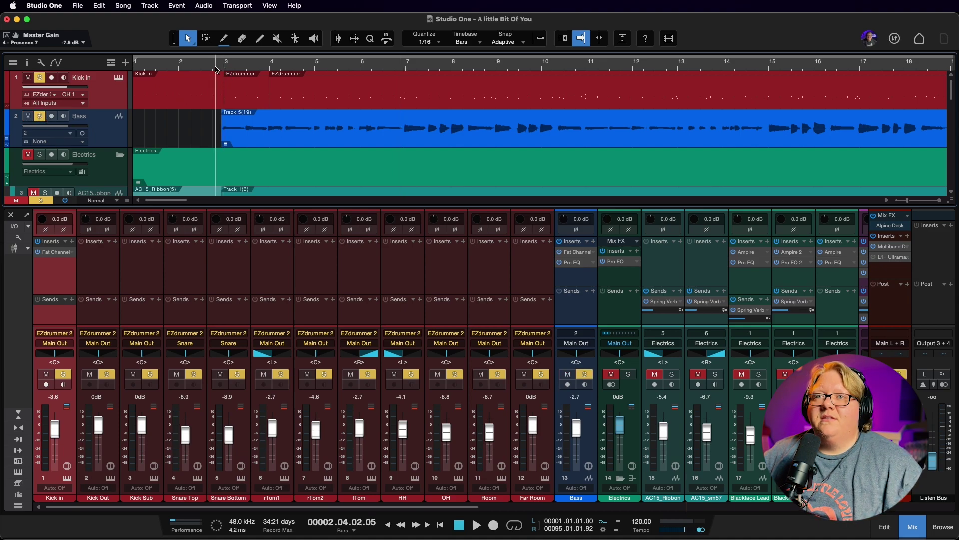
key(space)
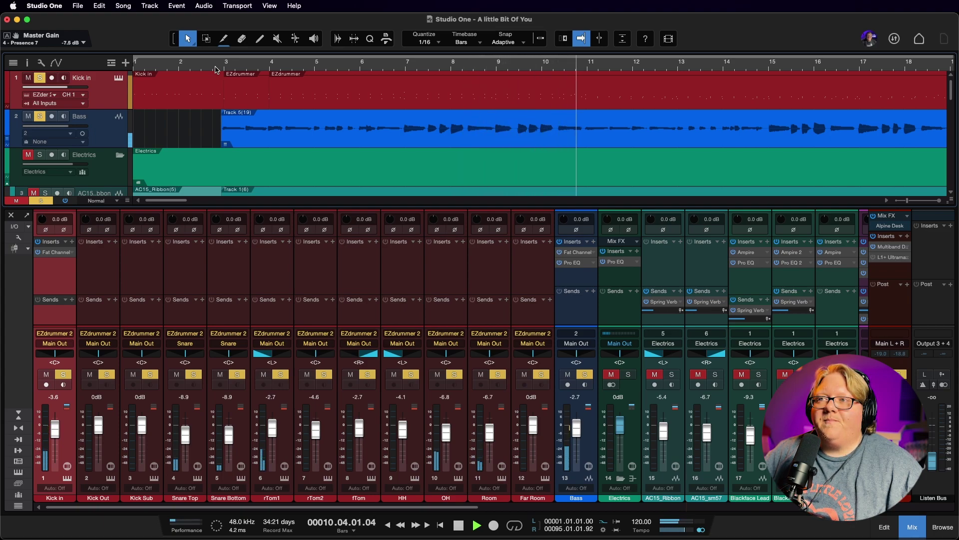
key(space)
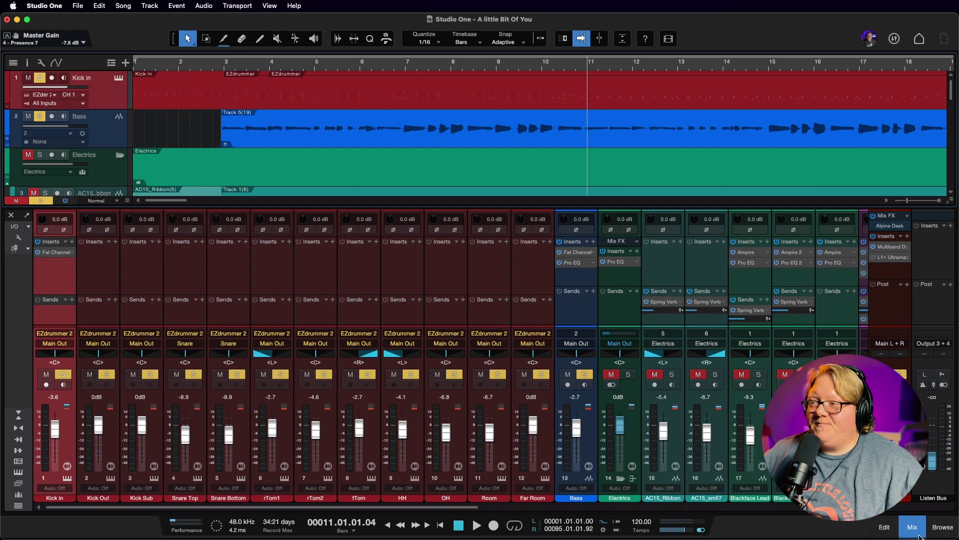
Add the PreSonus Compressor to the Bass channel's inserts, after the Pro EQ
click(941, 527)
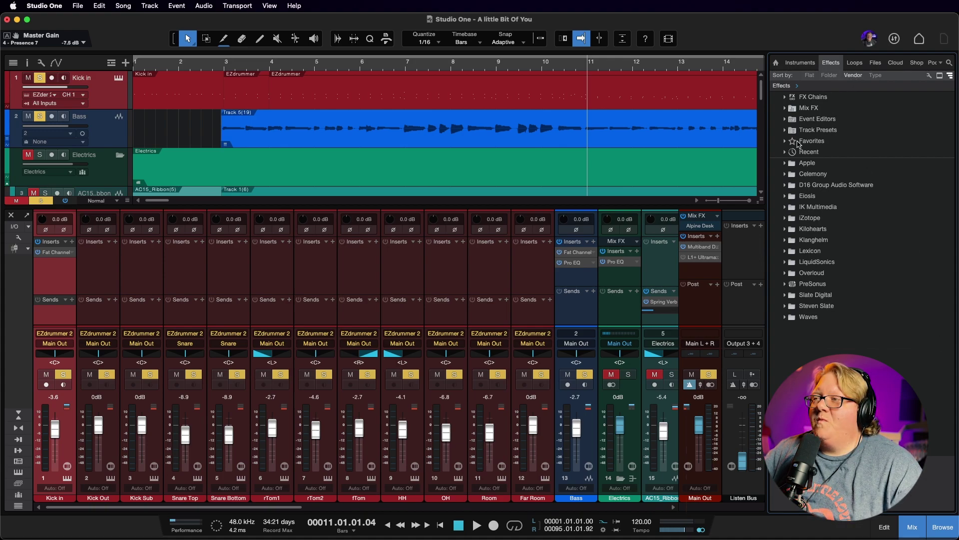
click(788, 284)
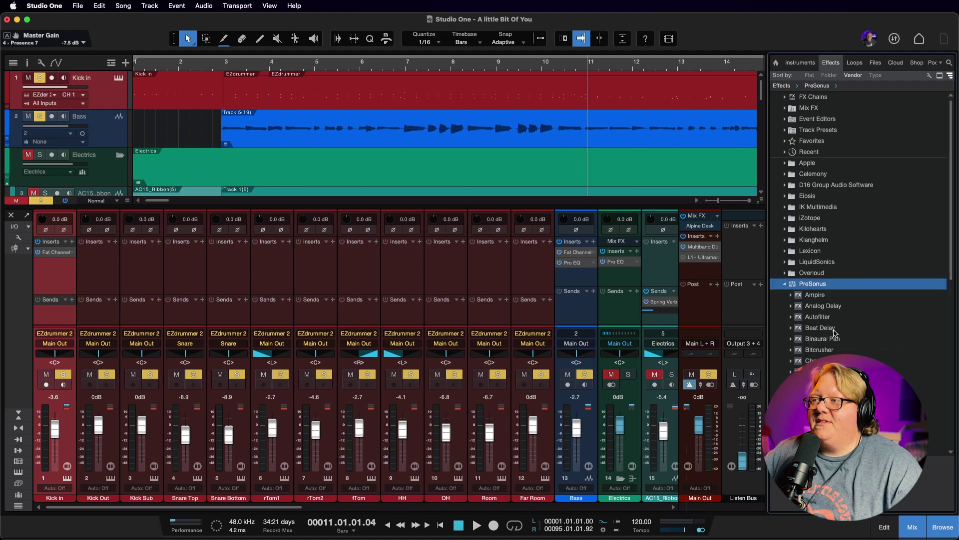
drag(824, 383, 567, 281)
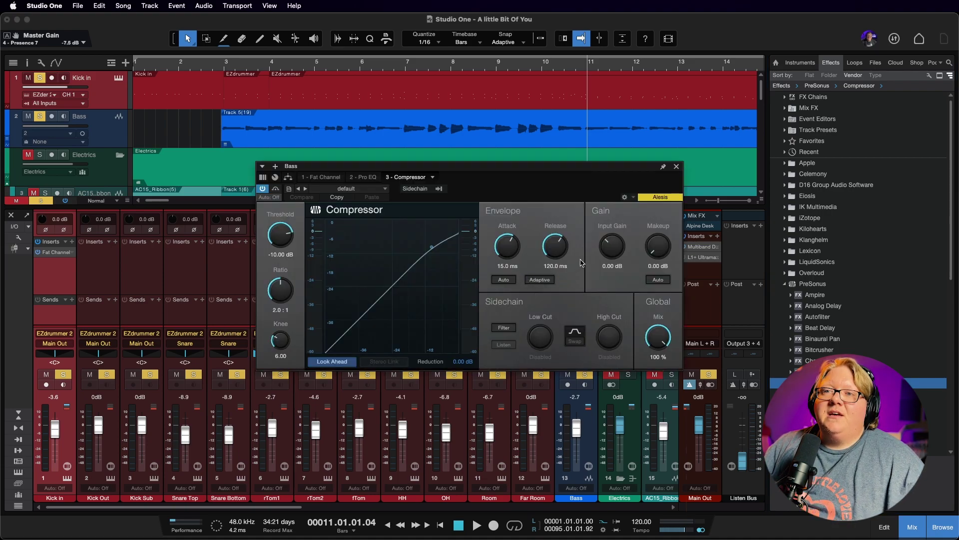
Enable the Bass Compressor's external sidechain and feed it with a send from the Kick in track
click(415, 189)
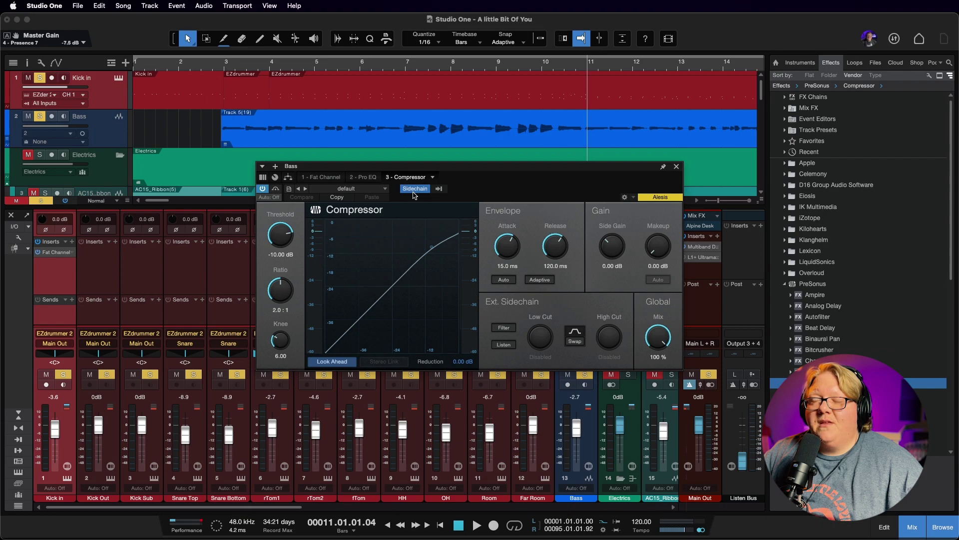
click(439, 190)
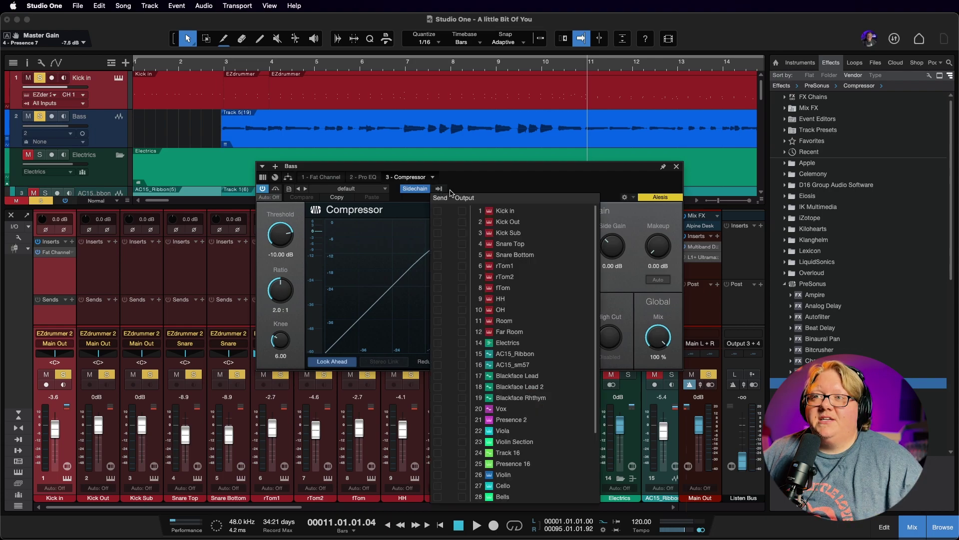
click(501, 212)
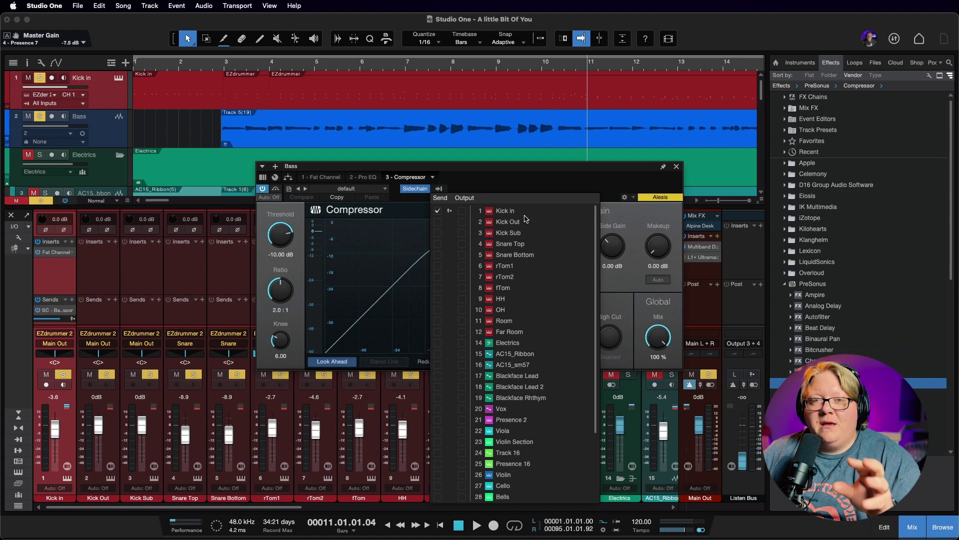
click(509, 185)
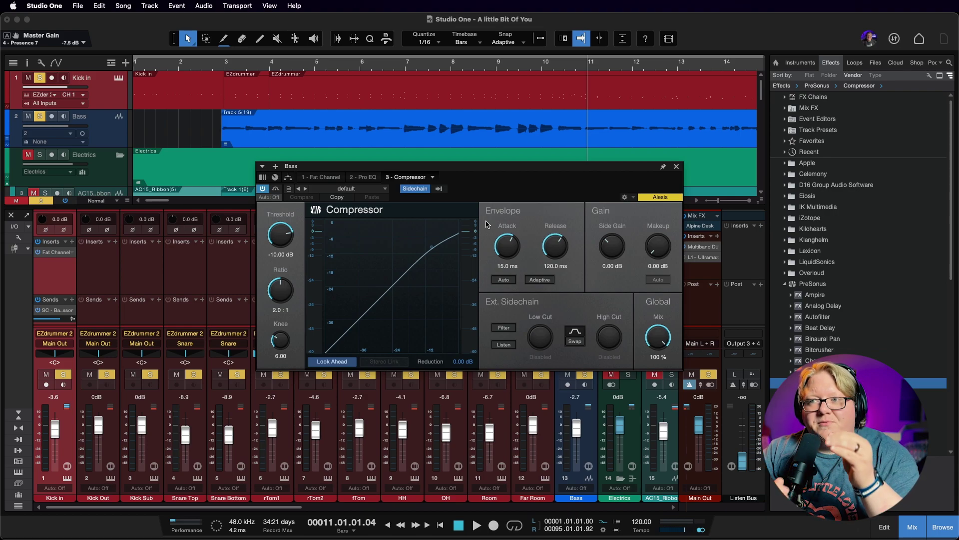
click(440, 188)
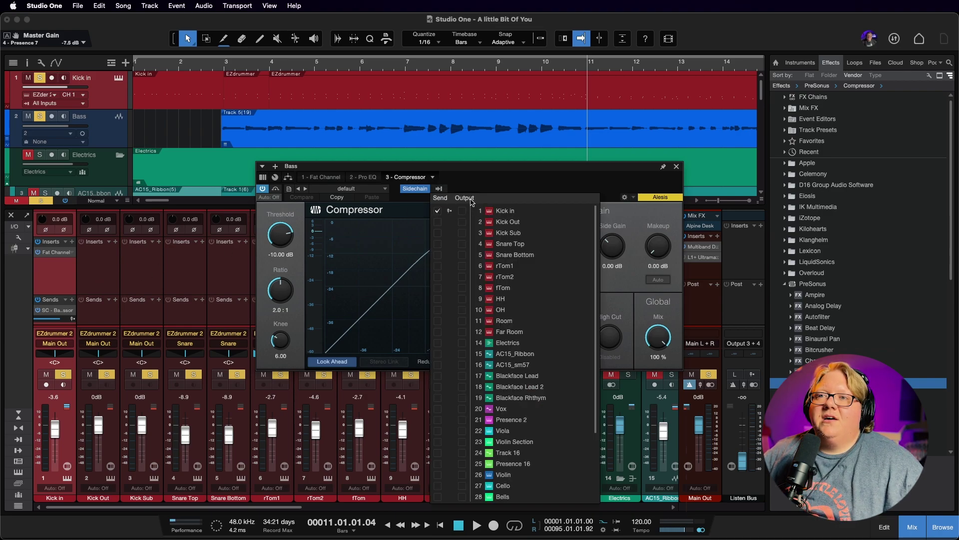
click(520, 183)
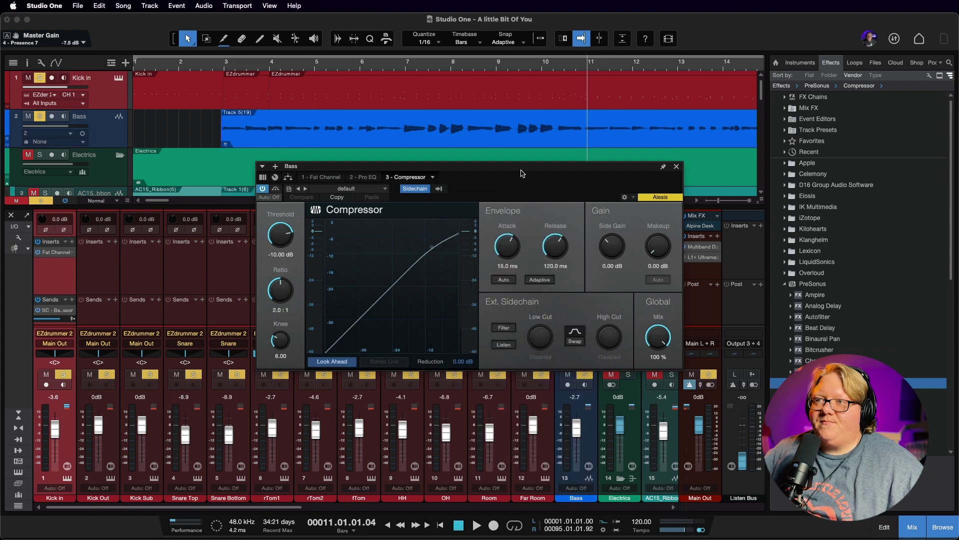
drag(520, 173, 497, 220)
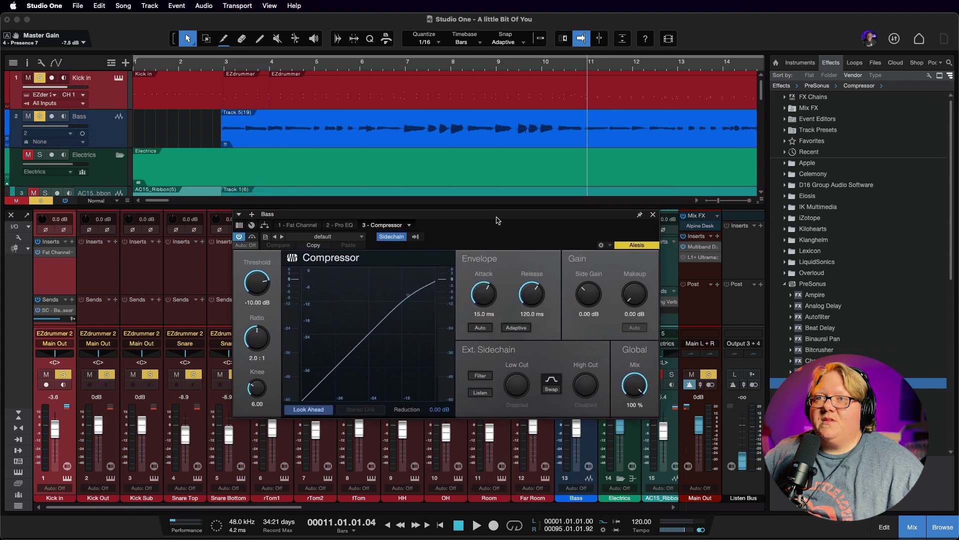
Play the bass and drums from bar 3 and lower the Compressor's threshold to about -26.32 dB
click(225, 61)
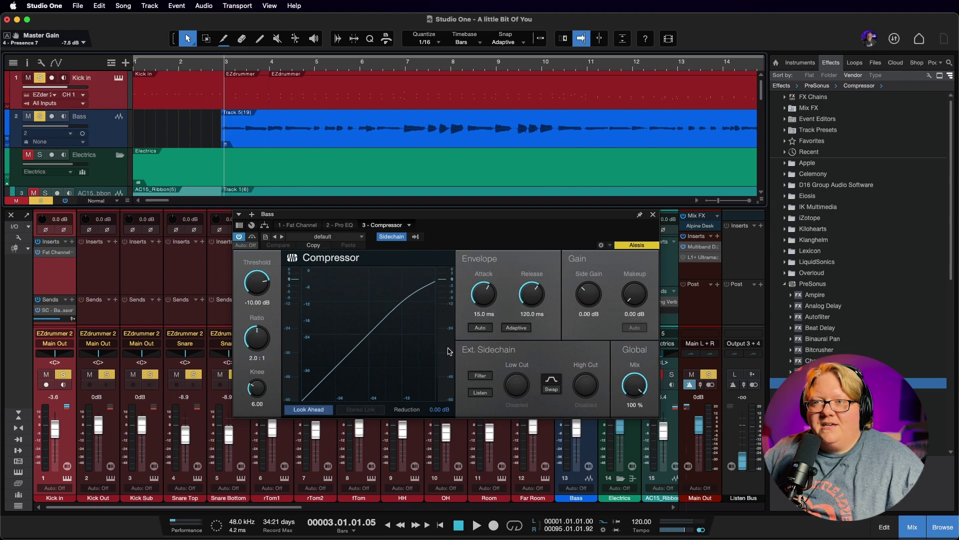
mouse_move(449, 352)
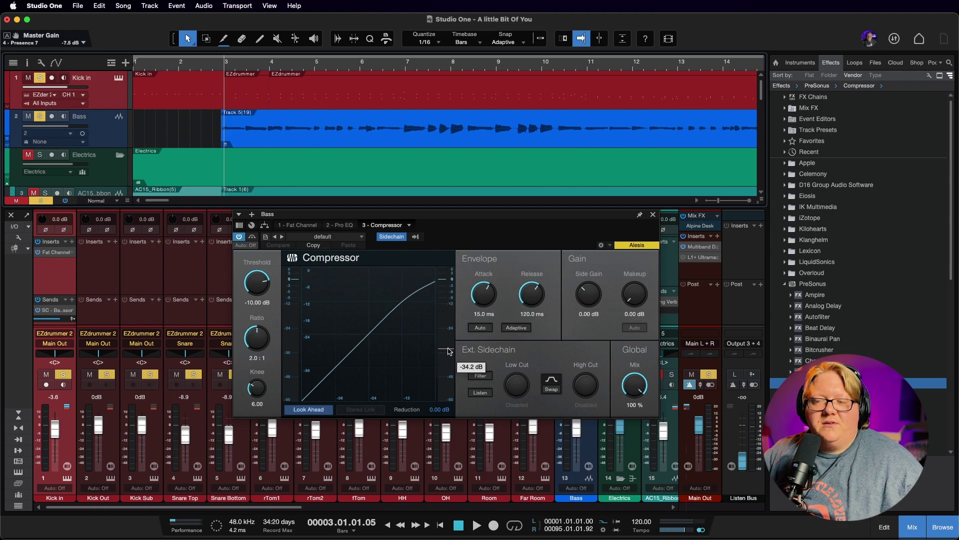
key(space)
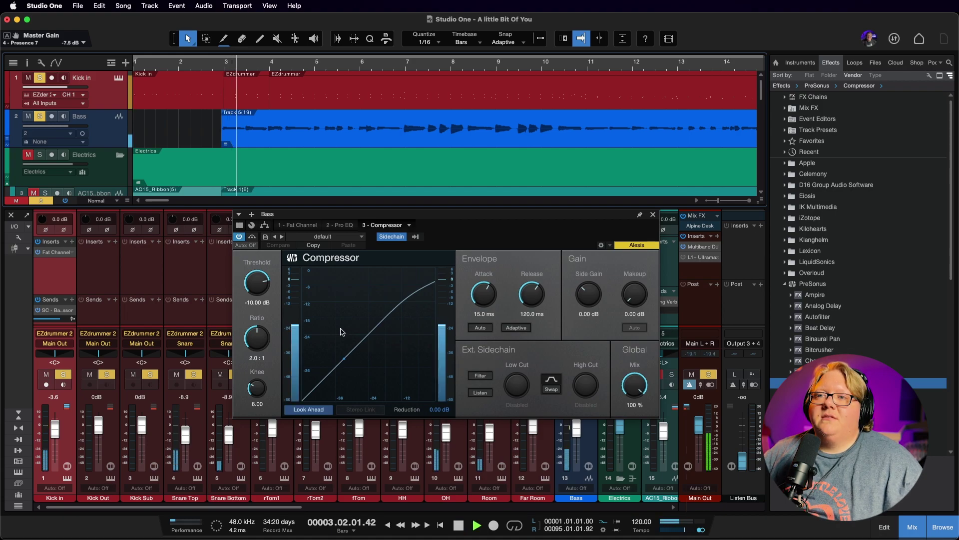
drag(265, 286, 260, 312)
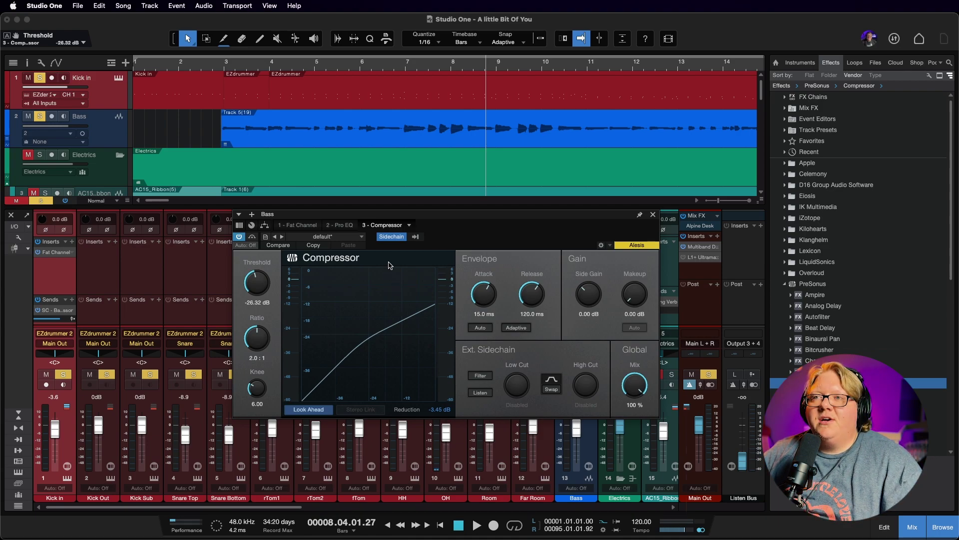
Return the playhead to bar 3 and set the Compressor's knee to 0.10 and its ratio to 5.6:1
click(224, 67)
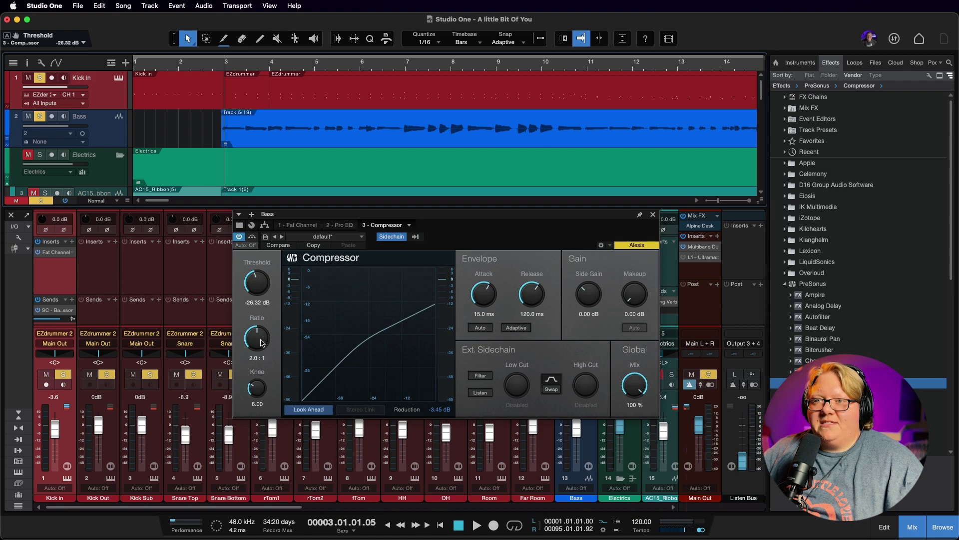
drag(258, 342, 263, 322)
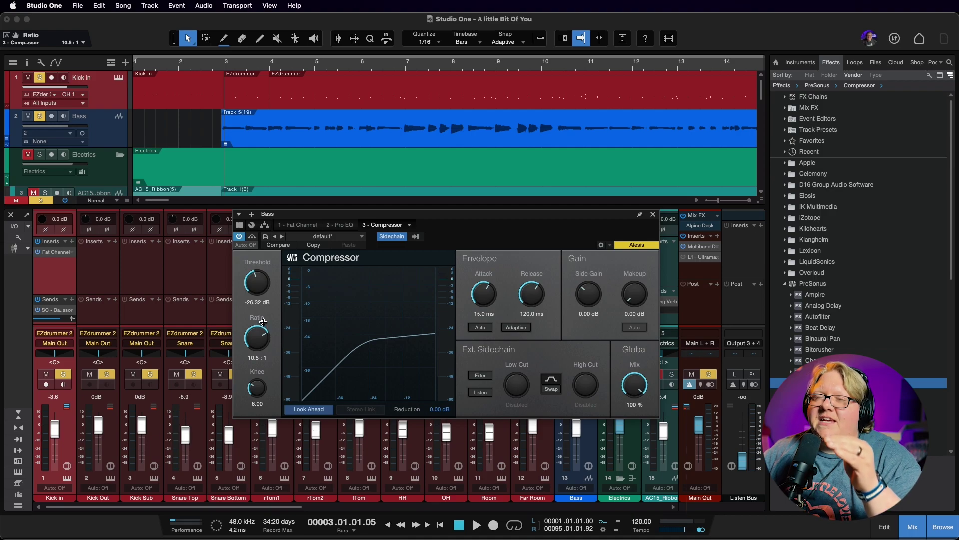
drag(257, 389, 255, 444)
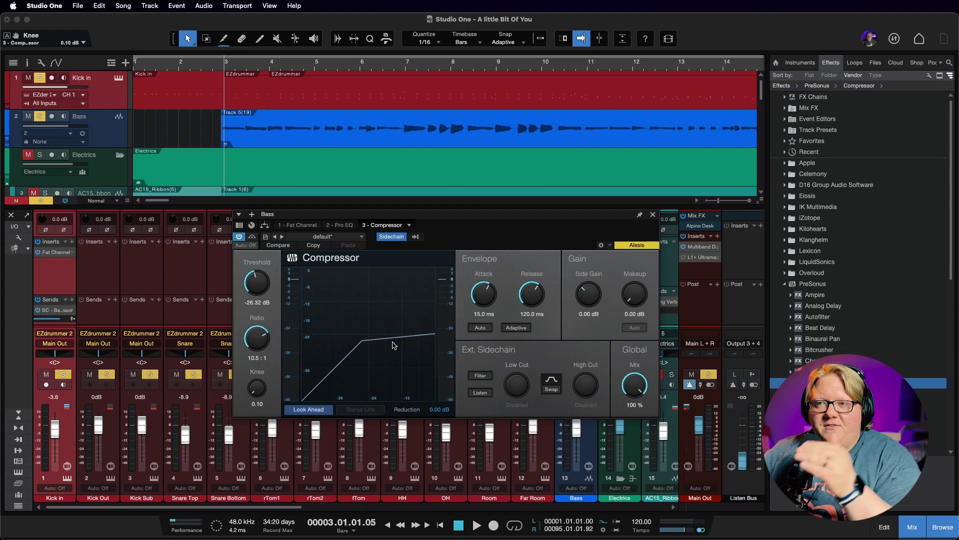
drag(259, 337, 266, 305)
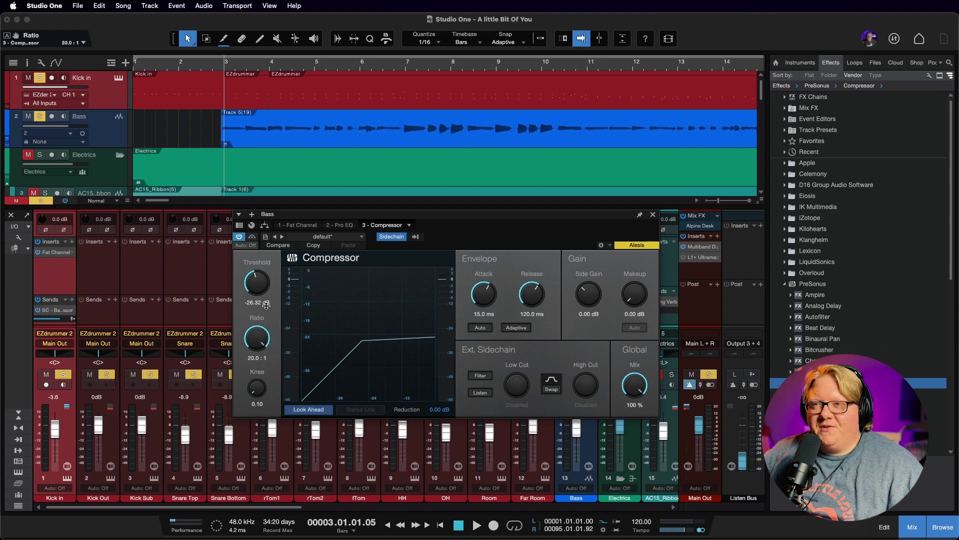
drag(266, 305, 256, 346)
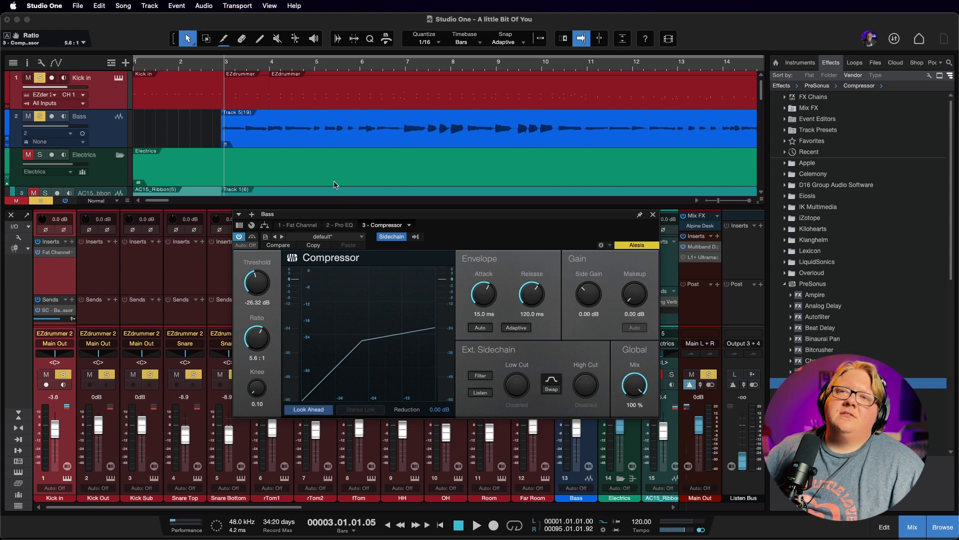
Fine-tune the Compressor during playback to a -28.48 dB threshold, 2.74 ms attack and 44.7 ms release, and stop playback
key(space)
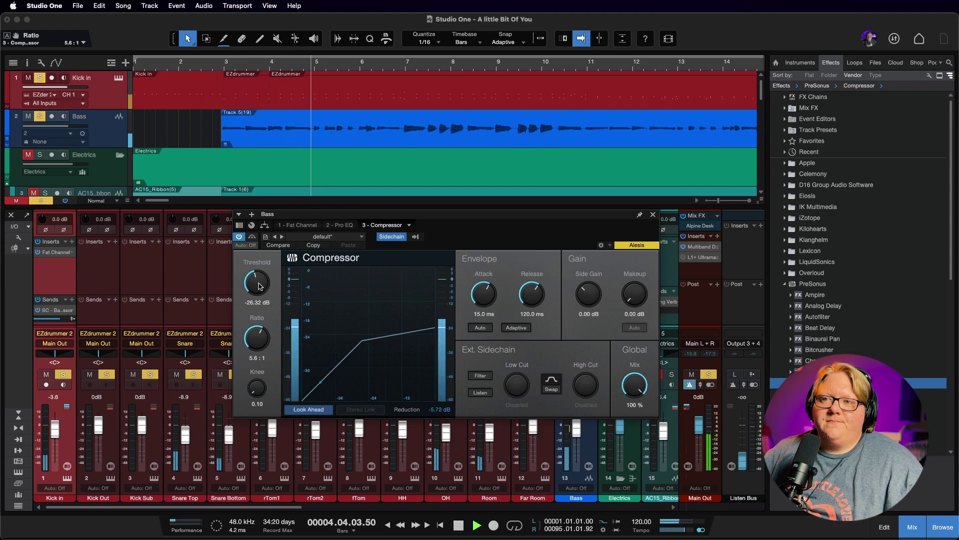
drag(258, 286, 258, 287)
drag(483, 295, 478, 300)
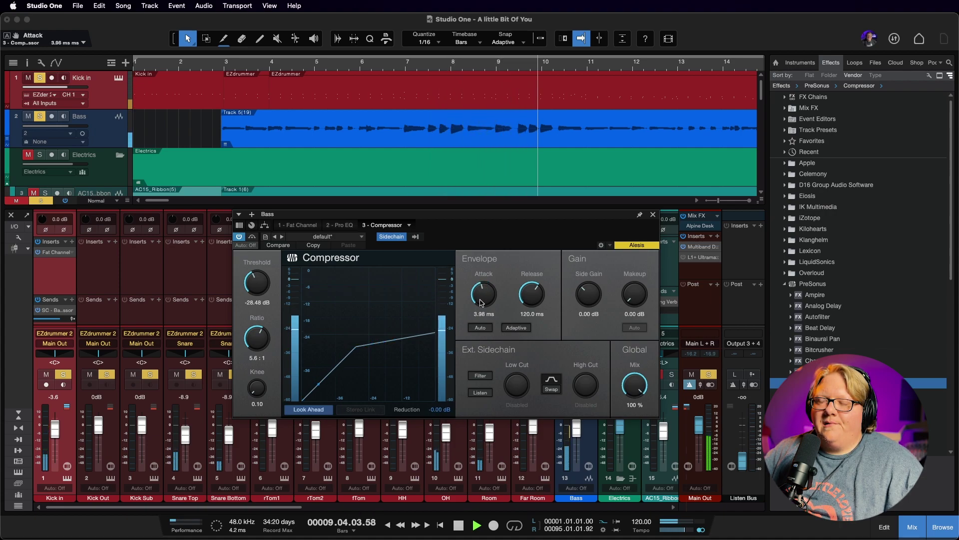
drag(537, 292, 534, 303)
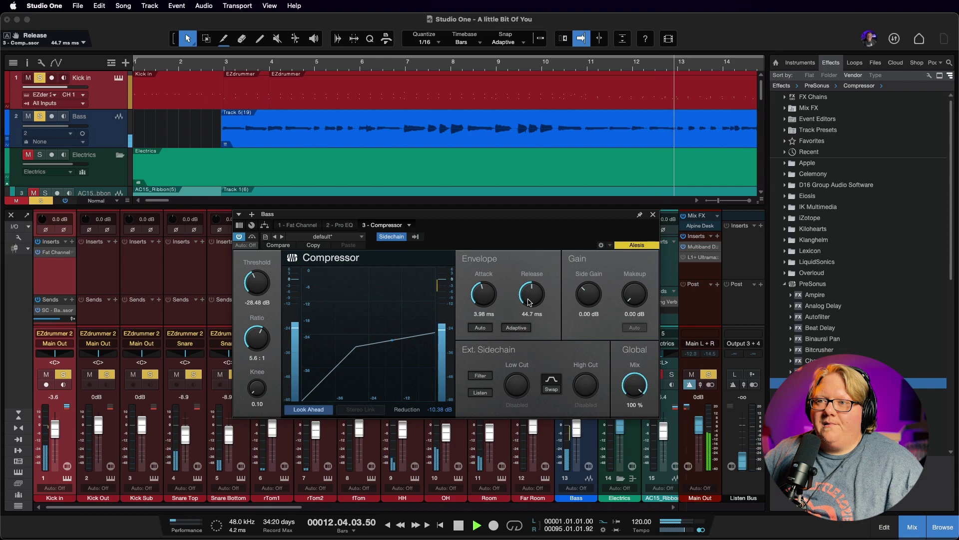
drag(484, 292, 485, 298)
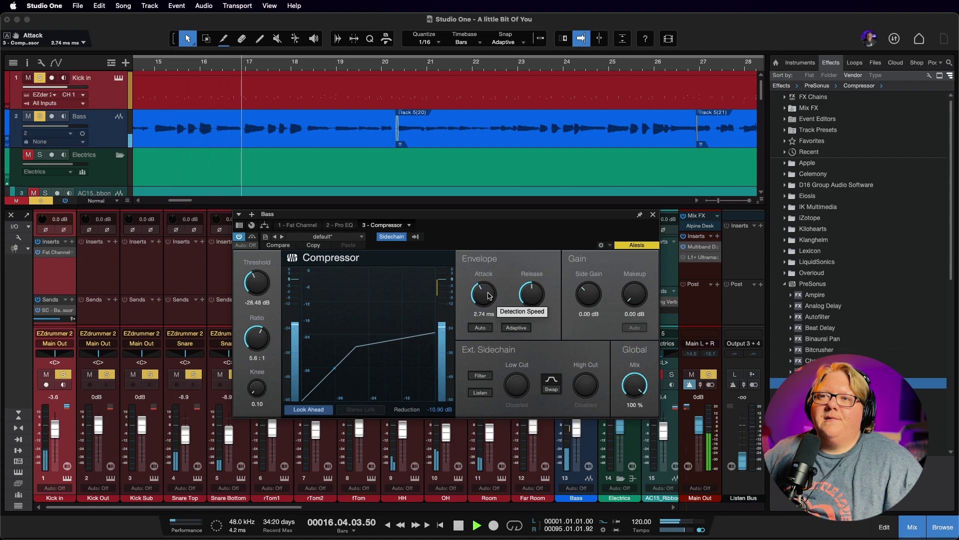
key(space)
Place the playhead back at the start of the bass clip, just before bar 3
scroll(307, 181, left, 2)
scroll(307, 181, left, 3)
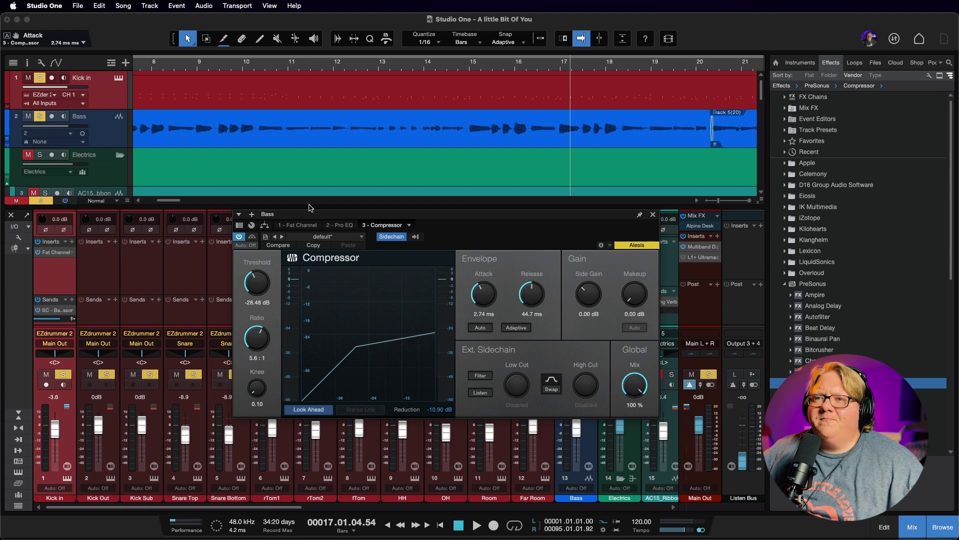
scroll(274, 150, left, 5)
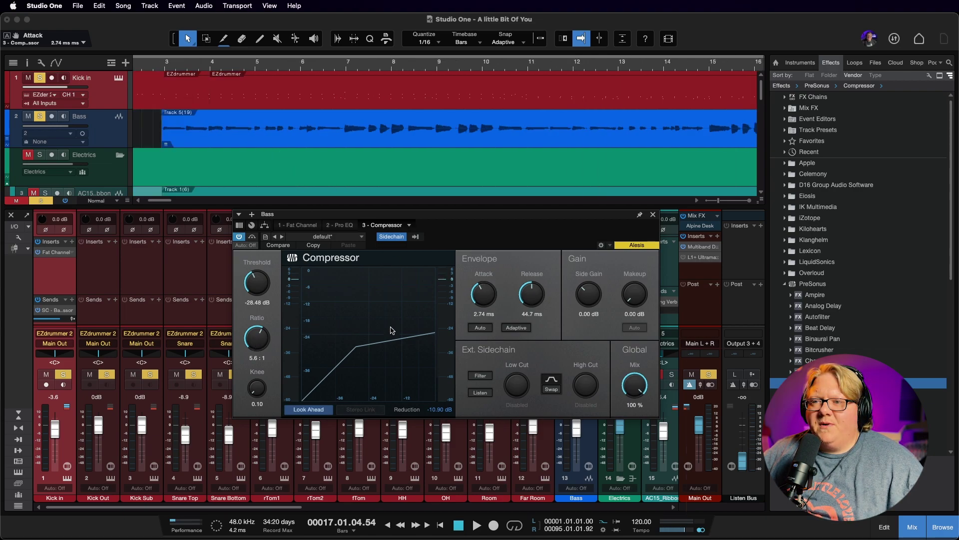
scroll(202, 136, left, 1)
click(193, 70)
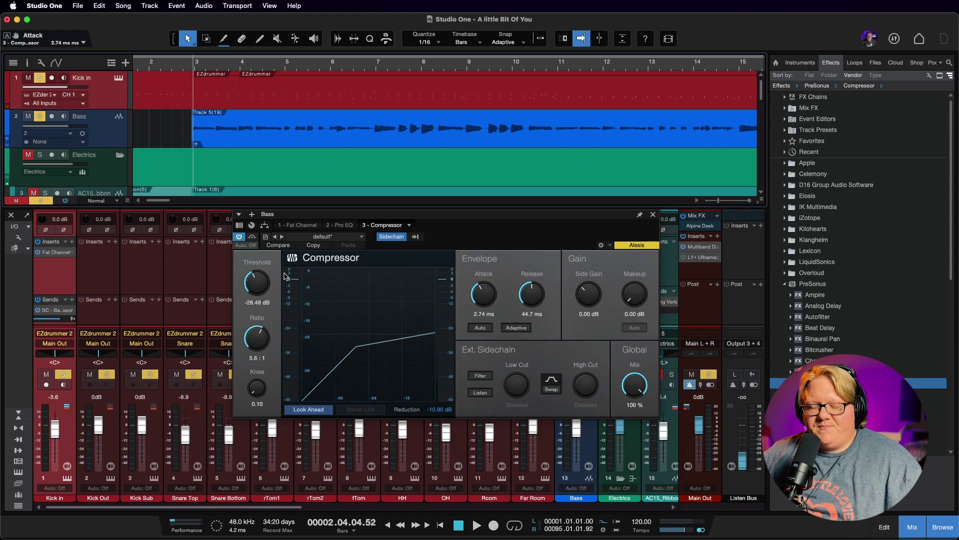
mouse_move(288, 276)
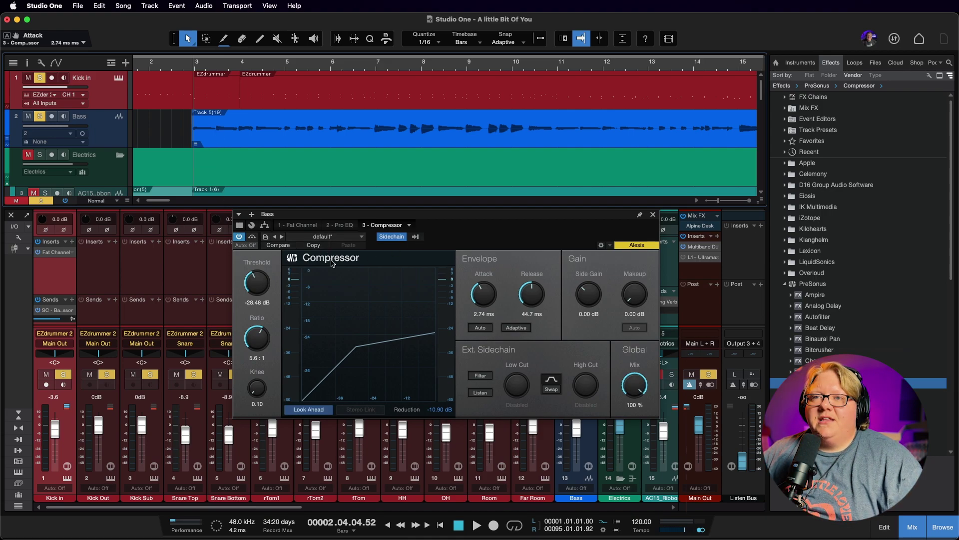
Bypass the Compressor on the bass, play from just before bar 3, and re-enable it during playback to compare the sound
click(240, 237)
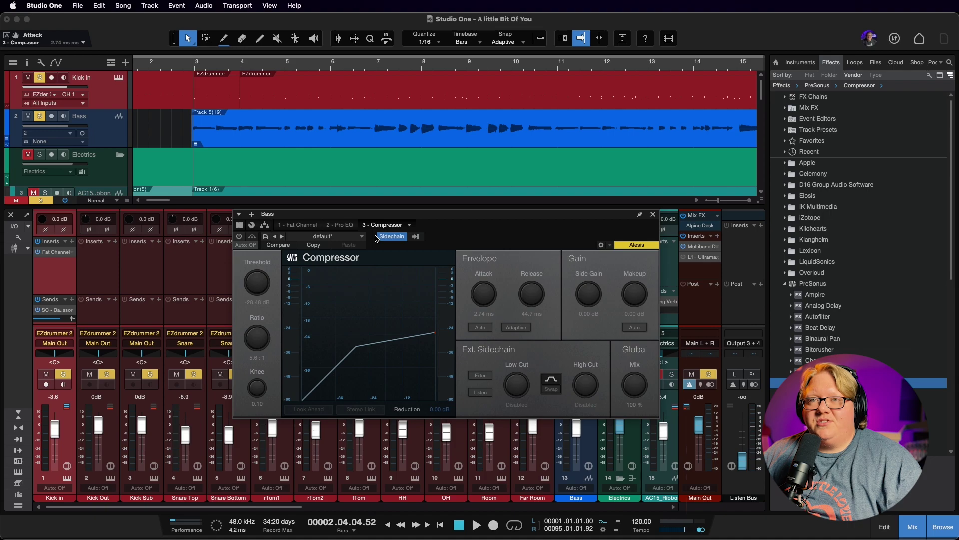
key(space)
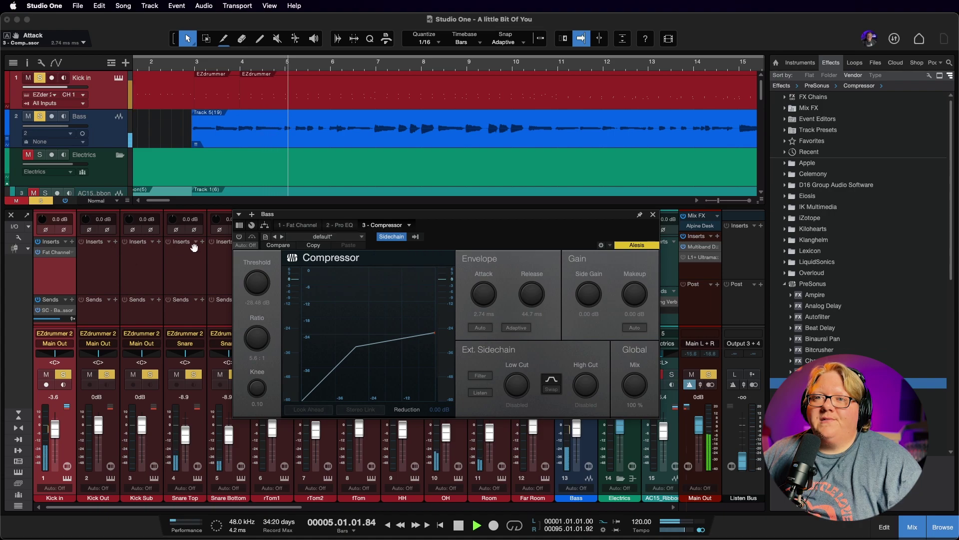
click(239, 237)
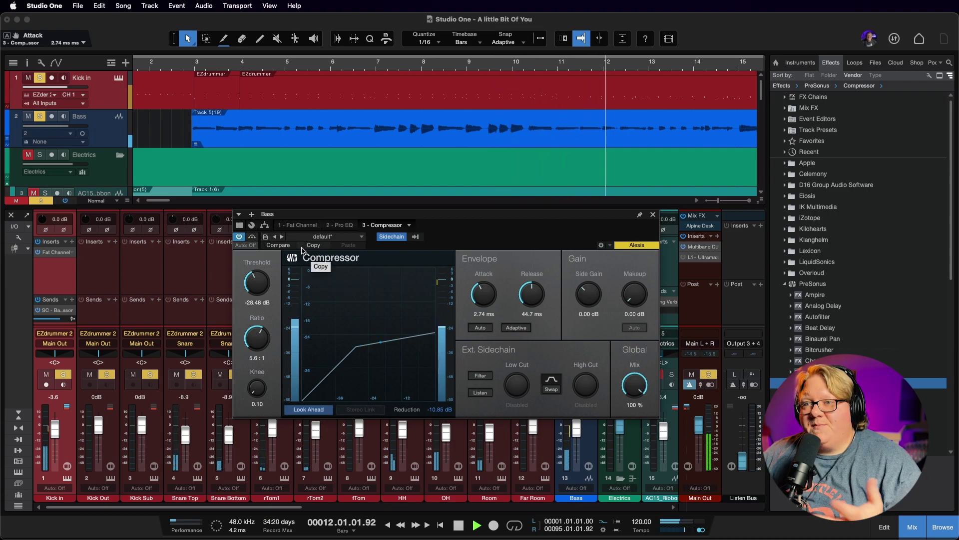
Try a 0.57 ms attack and -38.80 dB threshold during playback, stop, and restore the Compressor to 2.74 ms and -28.48 dB
drag(483, 294, 479, 307)
drag(256, 286, 256, 303)
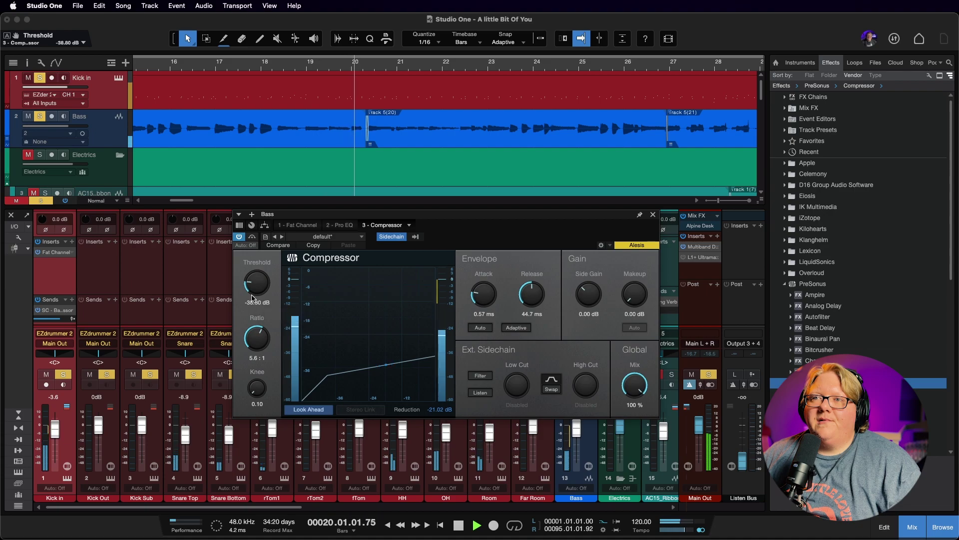
key(space)
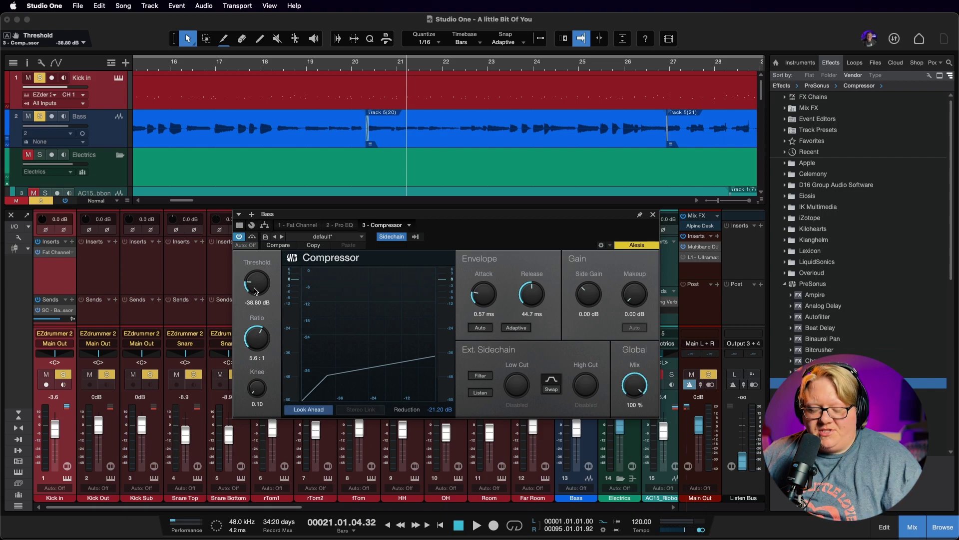
drag(255, 291, 270, 290)
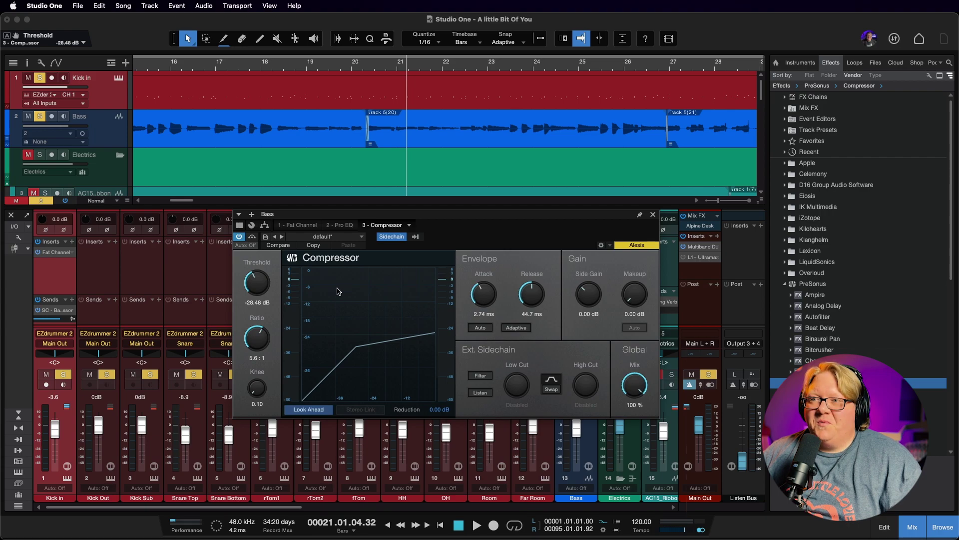
Turn off solo on the Kick In and Bass tracks and return the playhead to the start of the song
scroll(295, 193, left, 10)
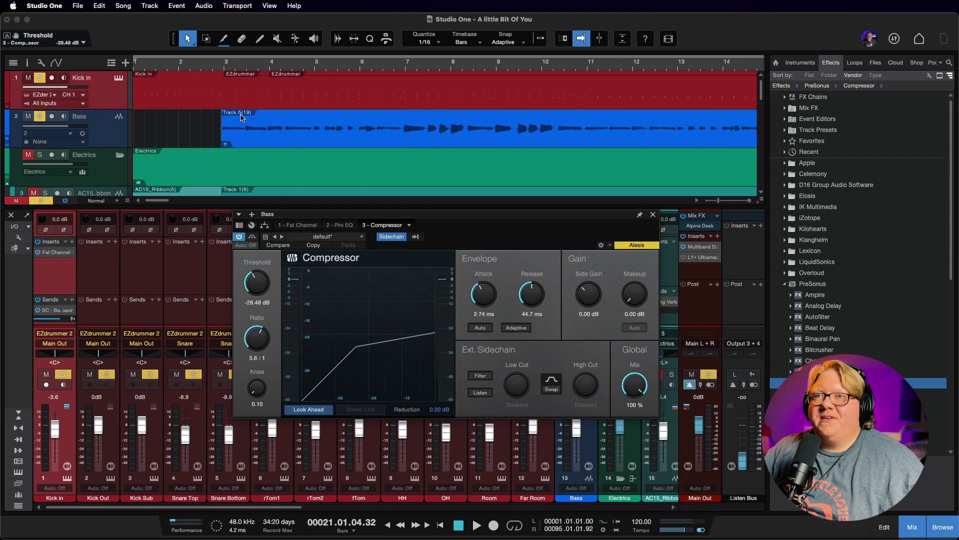
click(221, 67)
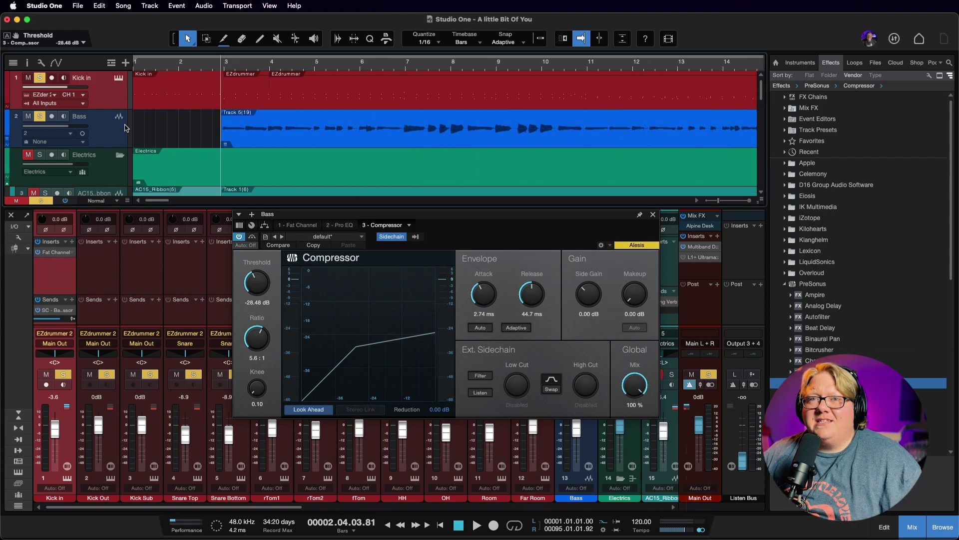
click(39, 79)
click(39, 116)
key(Home)
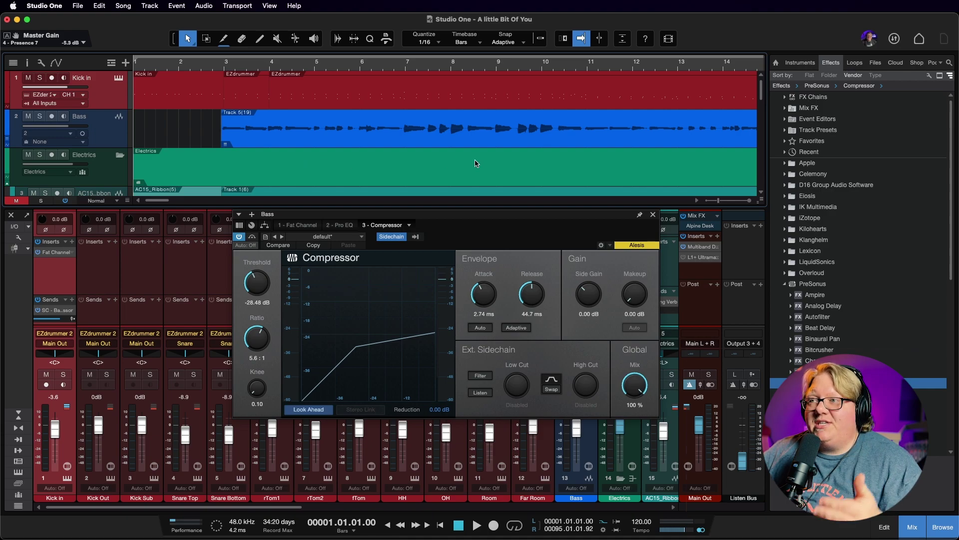
Close the Compressor window, play the full mix, raise the Bass channel's level to -2.3 dB, and stop playback
click(653, 215)
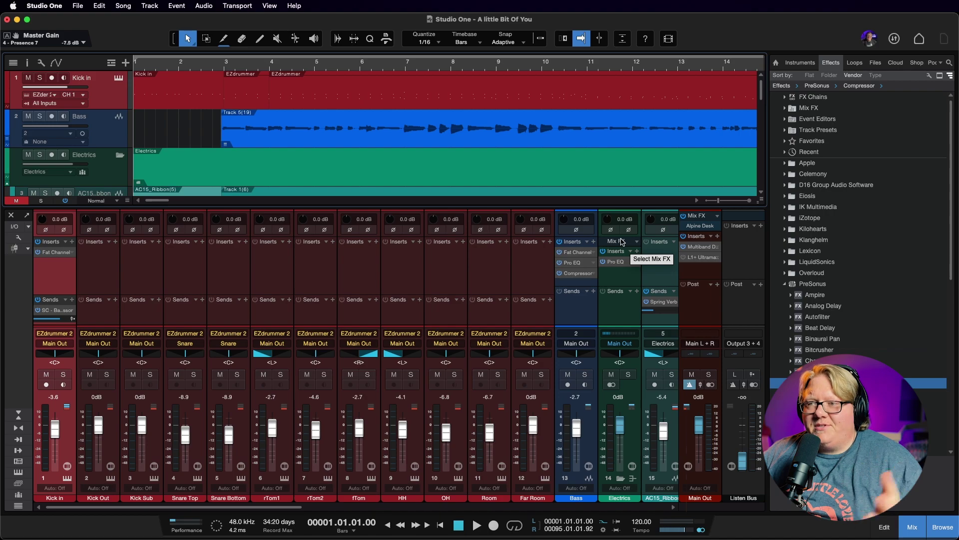
key(space)
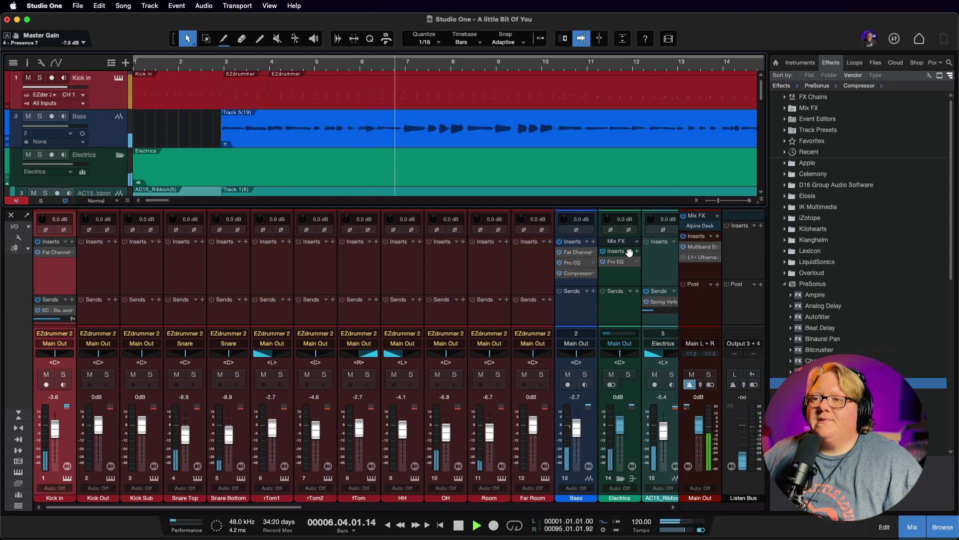
drag(577, 428, 580, 426)
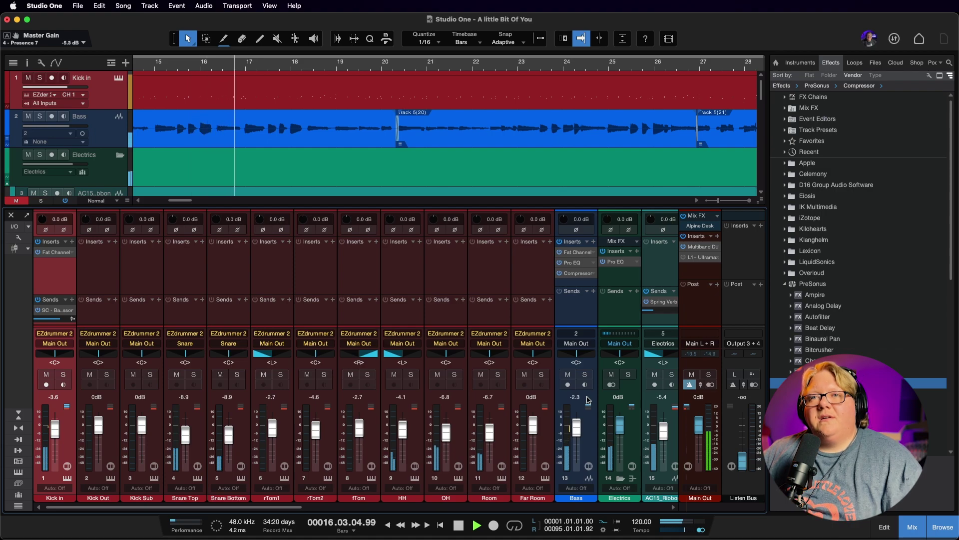
key(space)
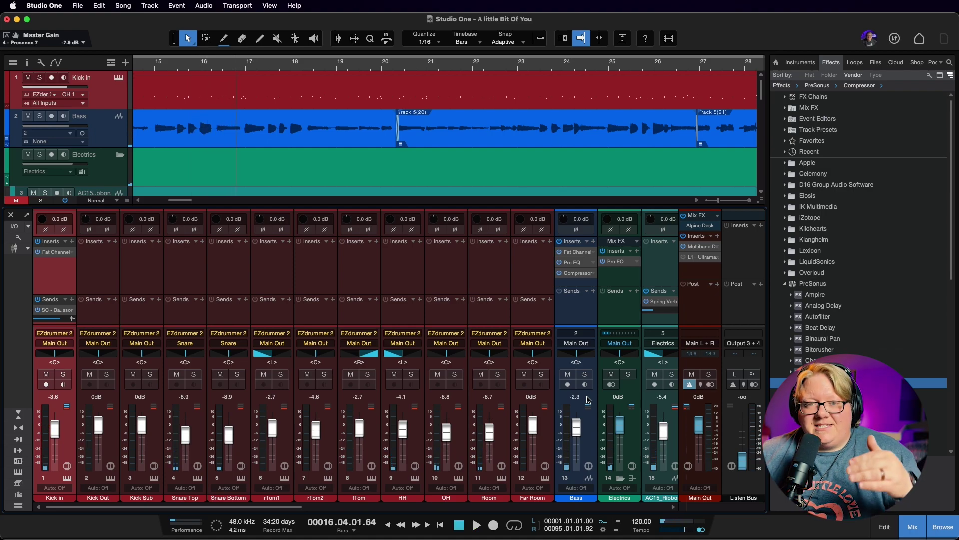